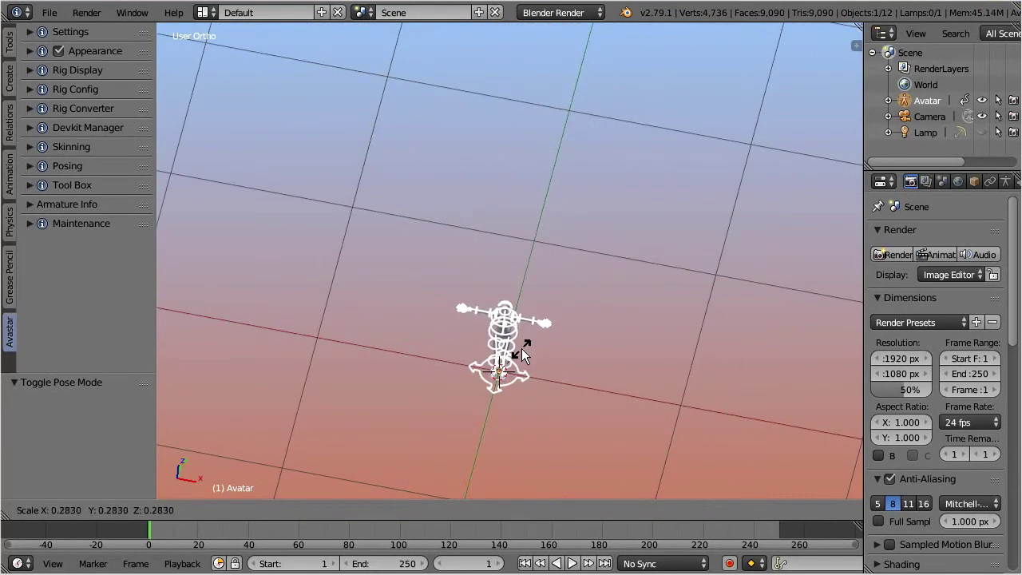
Scale the avatar armature to 0.303 and select its head, upper body and lower body meshes together.
click(523, 352)
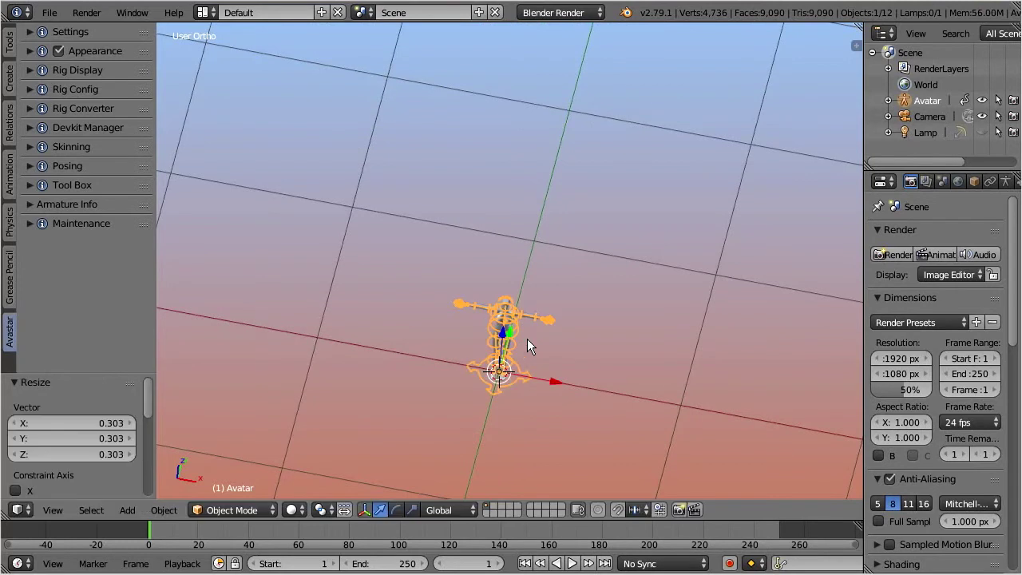
key(KP_1)
key(KP_Decimal)
right_click(509, 80)
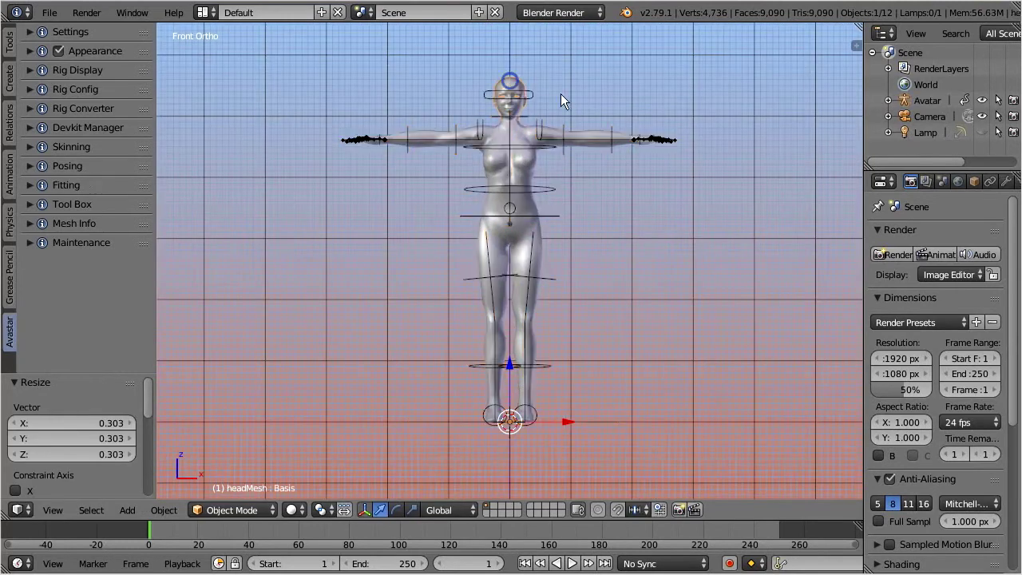
shift+right_click(533, 170)
shift+right_click(543, 236)
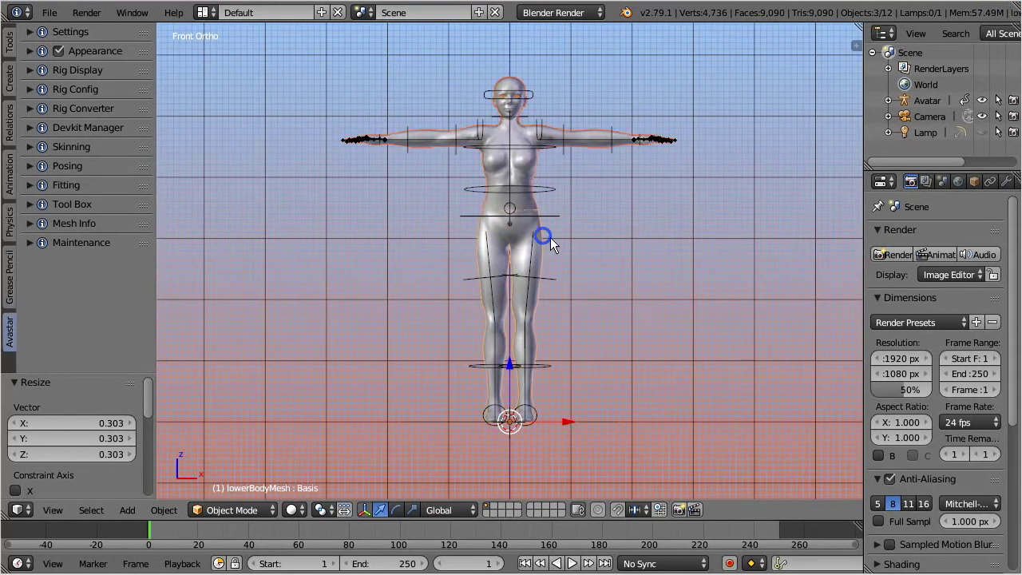
Start a Collada (Avastar) export of the selected meshes with Apply Armature Scale enabled and Only Weighted Bones disabled.
click(49, 12)
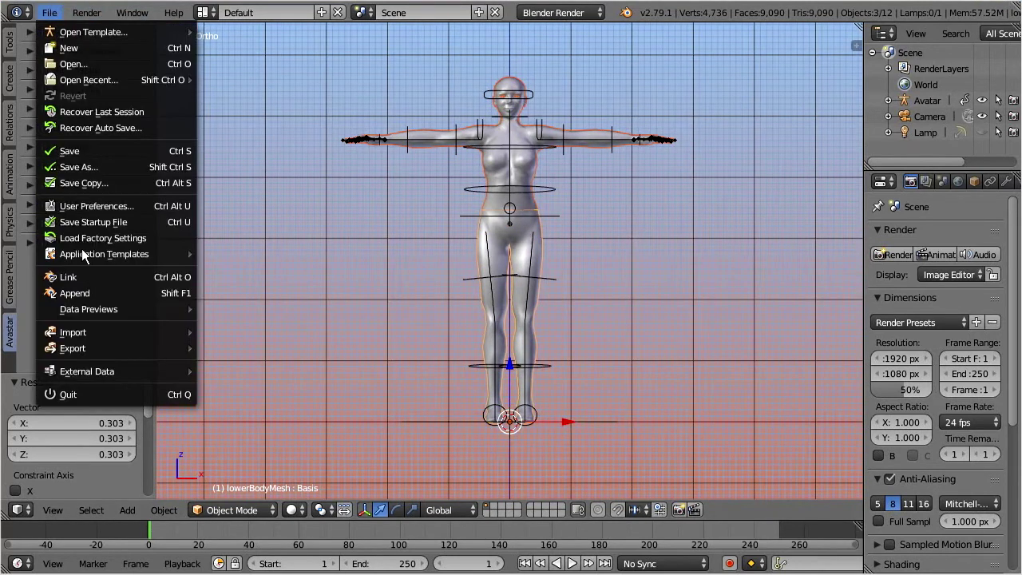
mouse_move(105, 346)
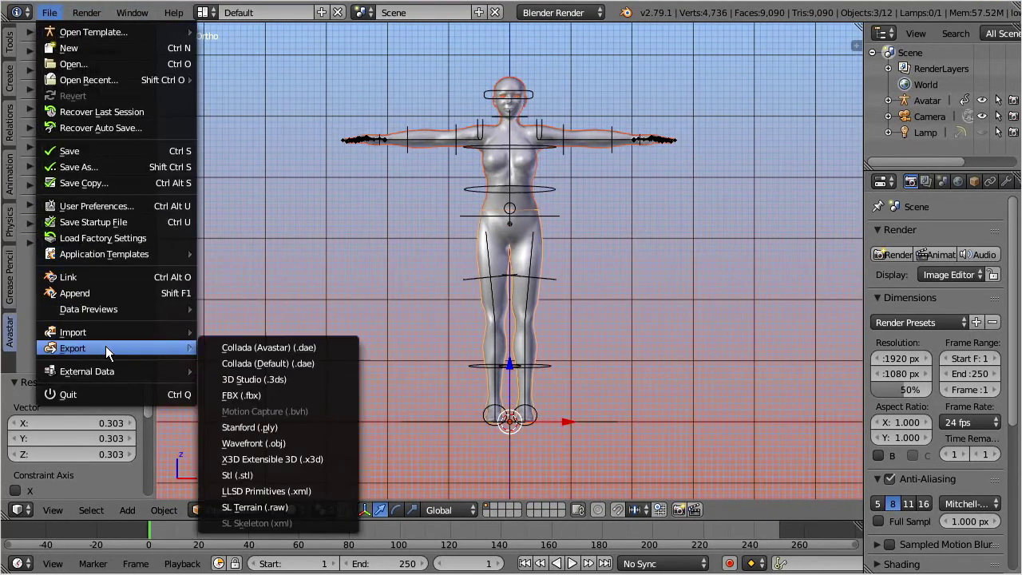
click(338, 347)
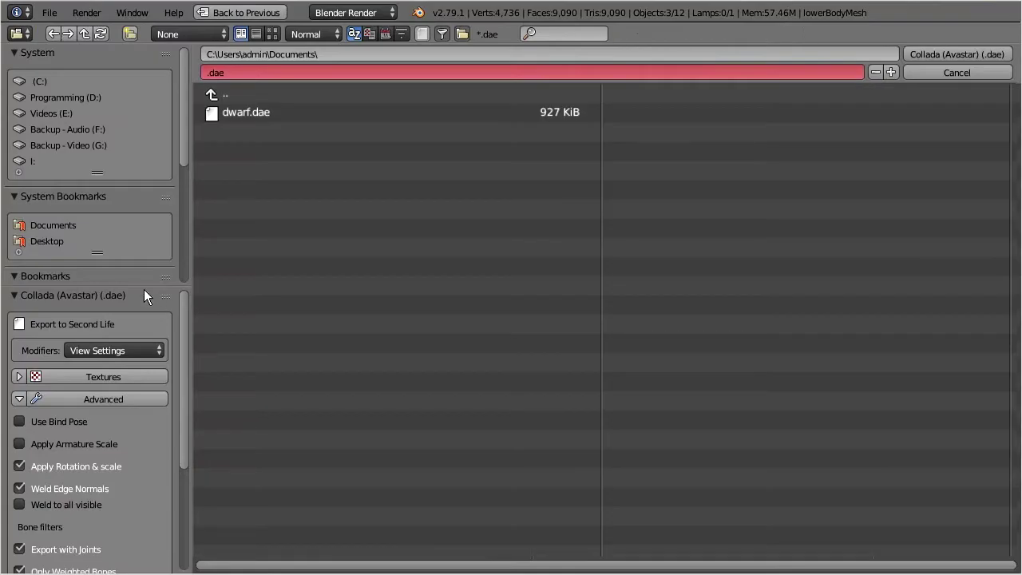
drag(143, 284, 154, 61)
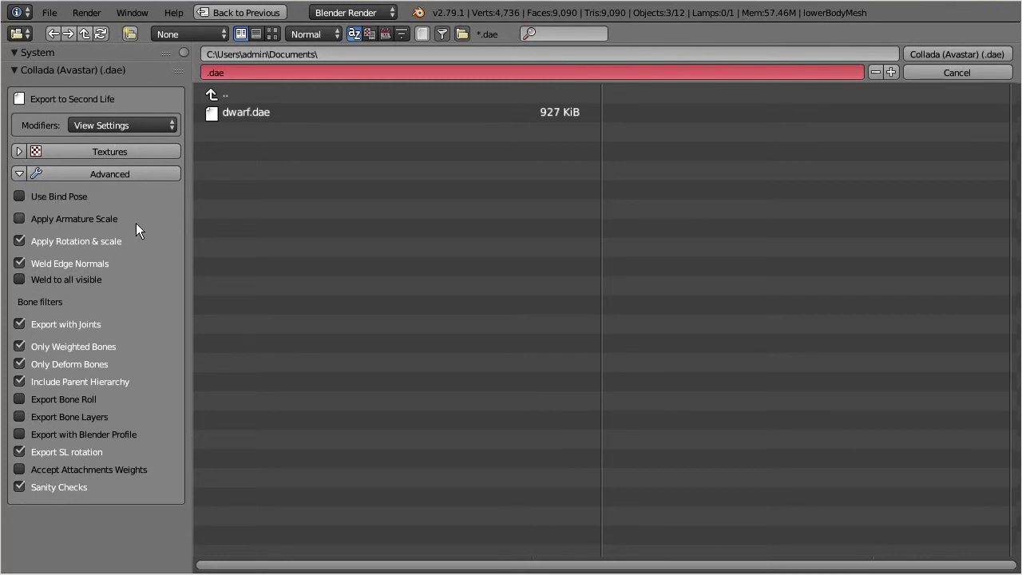
click(18, 221)
click(16, 349)
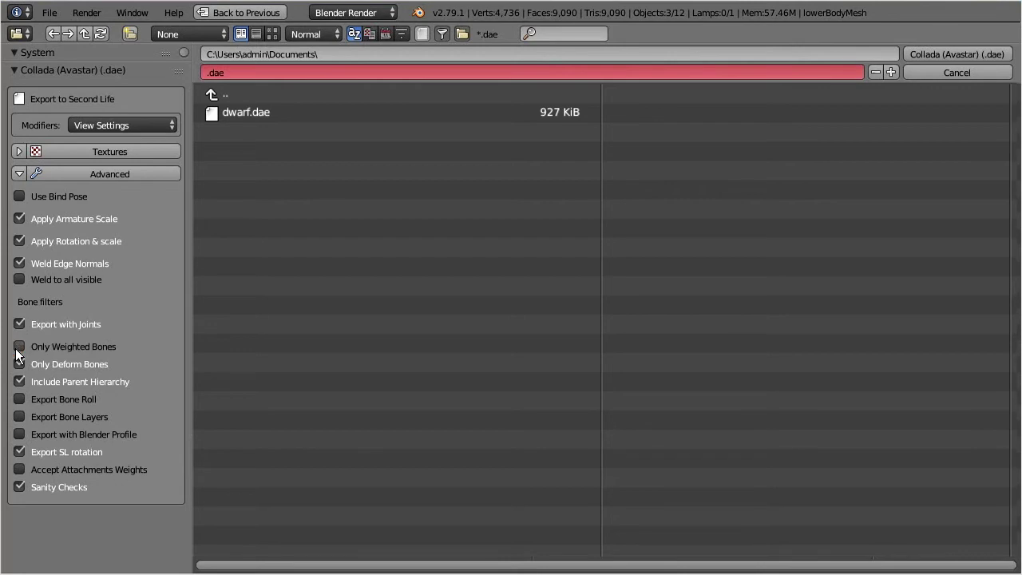
Name the export file tinie.dae and export it to the Documents folder.
click(207, 71)
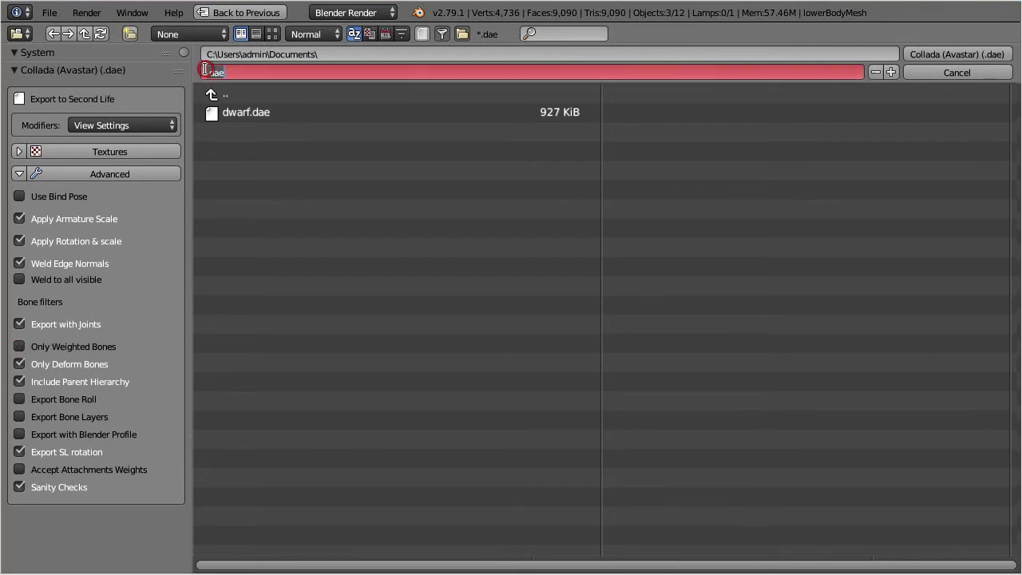
key(Home)
text(tinie)
click(912, 56)
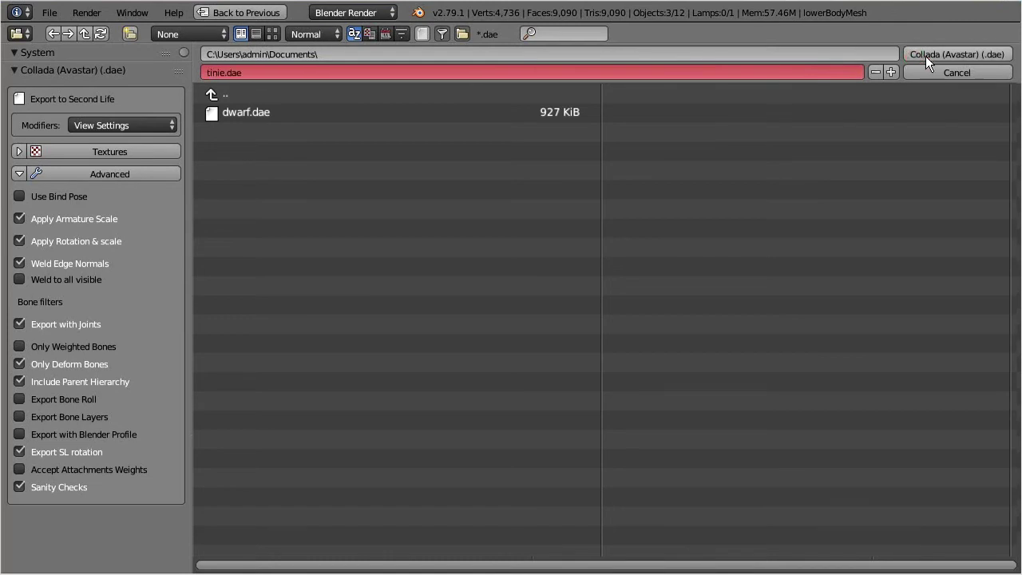
click(927, 56)
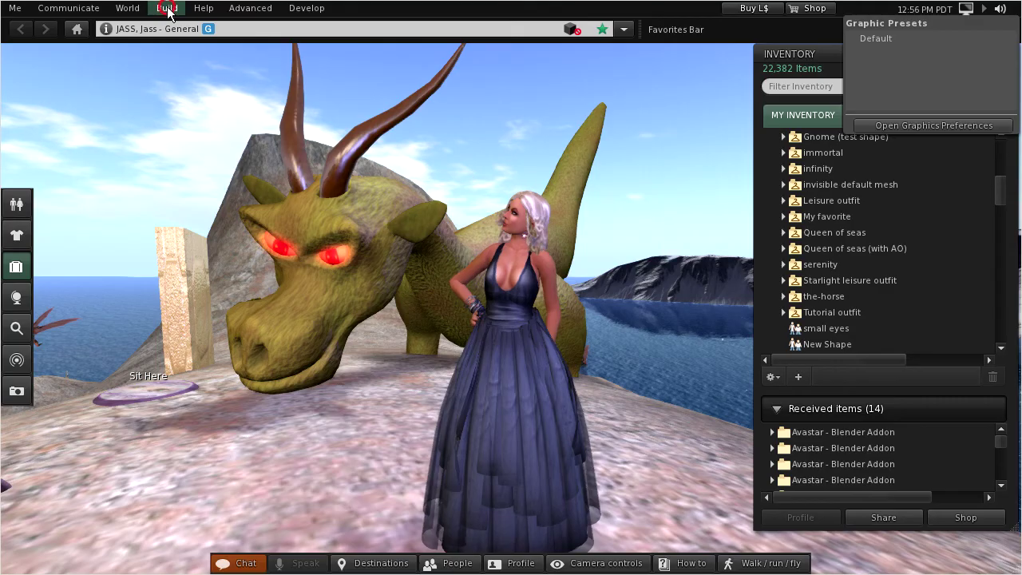
Switch to the Second Life viewer and load tiny_avatar.dae for a model upload.
click(167, 8)
mouse_move(240, 225)
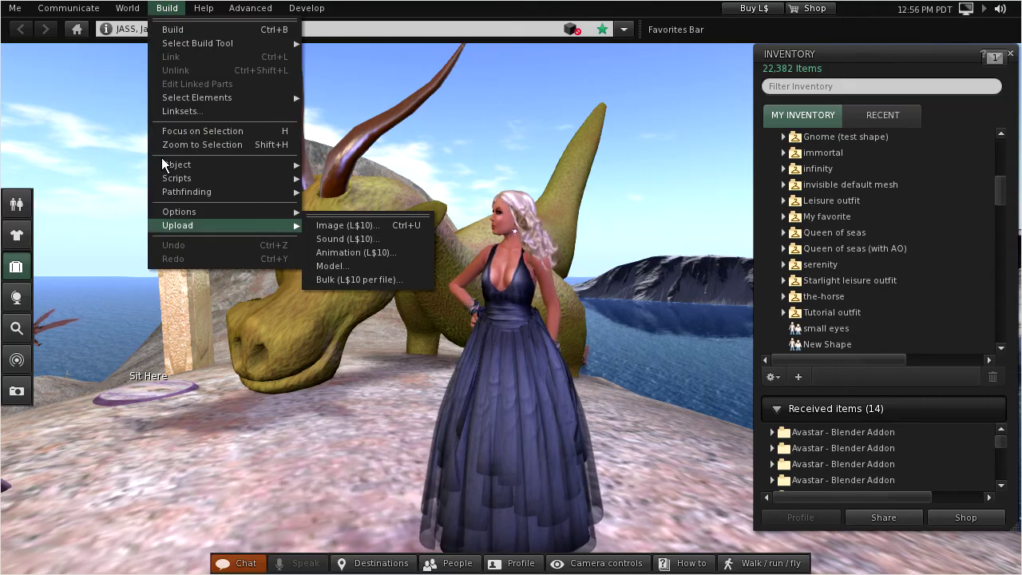
click(372, 265)
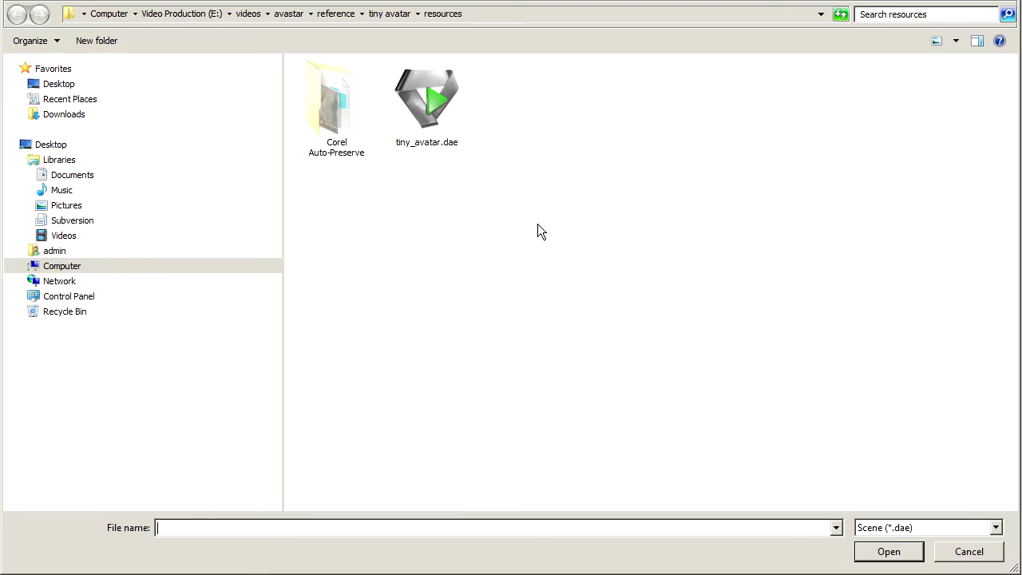
click(426, 100)
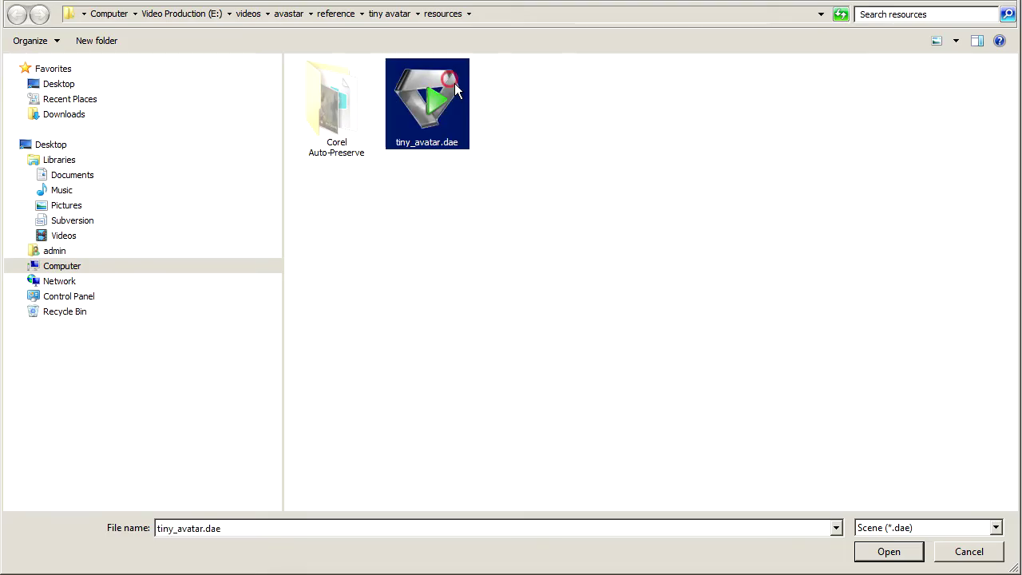
click(885, 552)
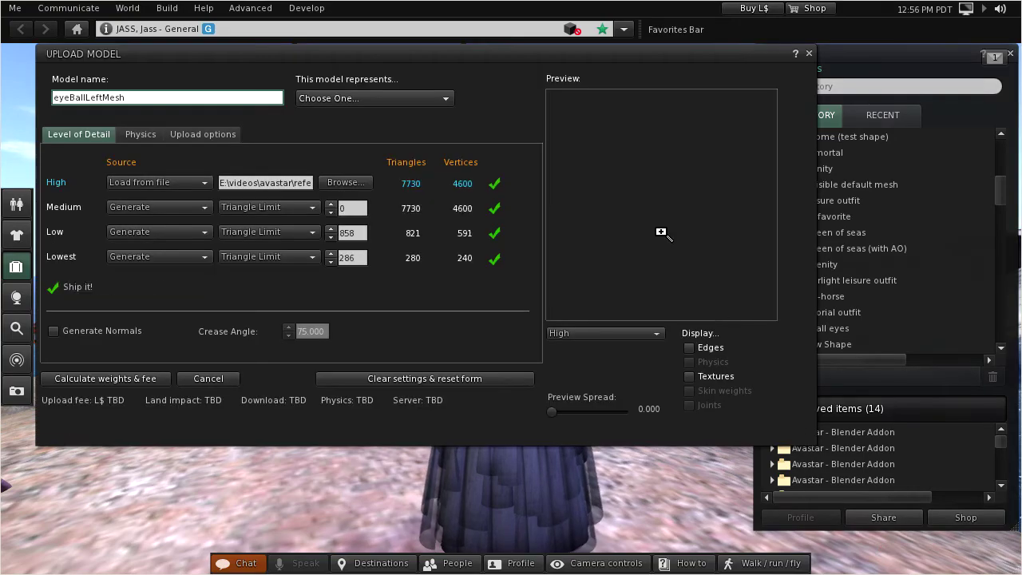
Display the skin weights in the model preview and examine the avatar from the front.
scroll(668, 234, up, 10)
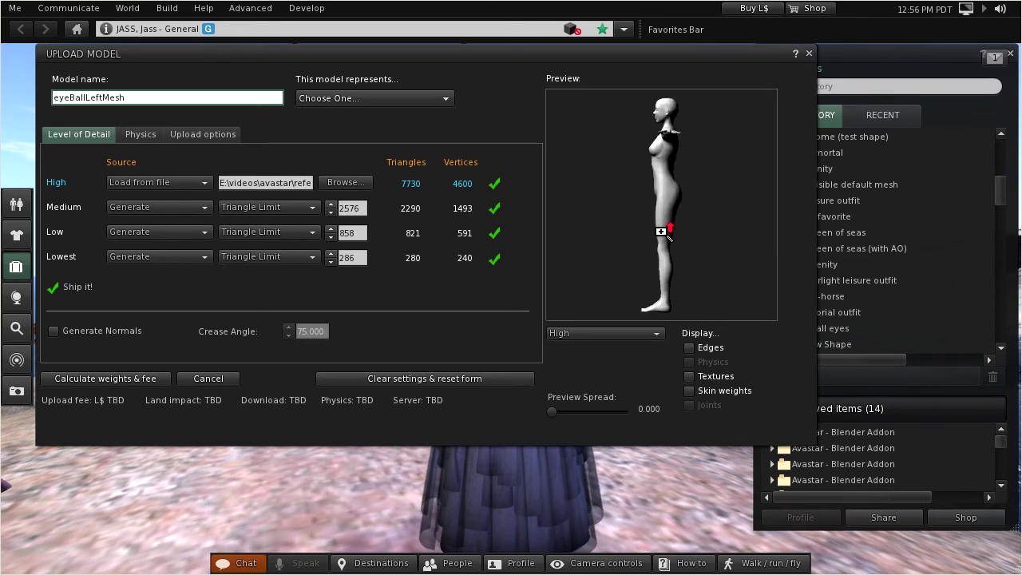
click(689, 391)
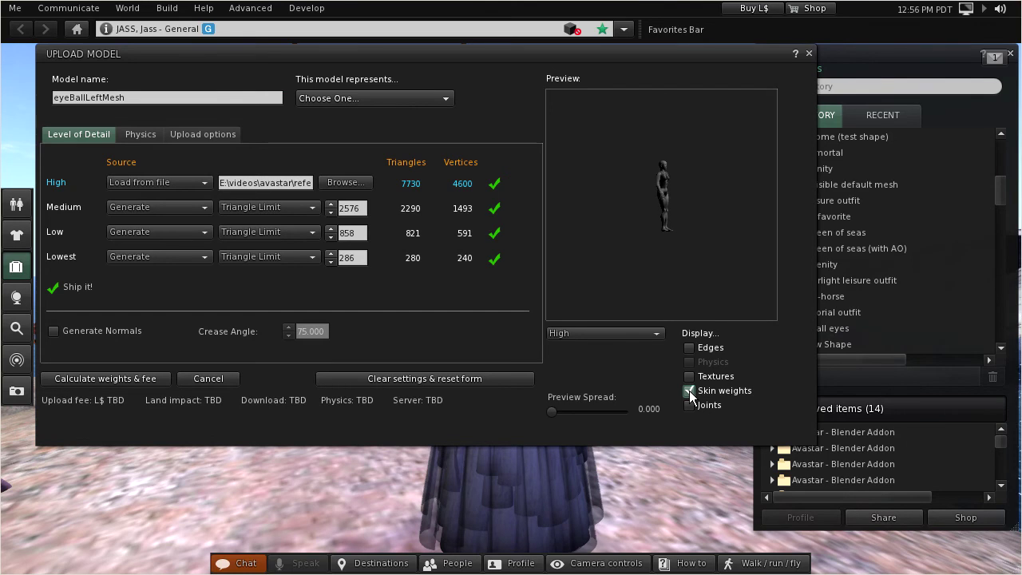
scroll(678, 238, up, 3)
drag(677, 238, 767, 239)
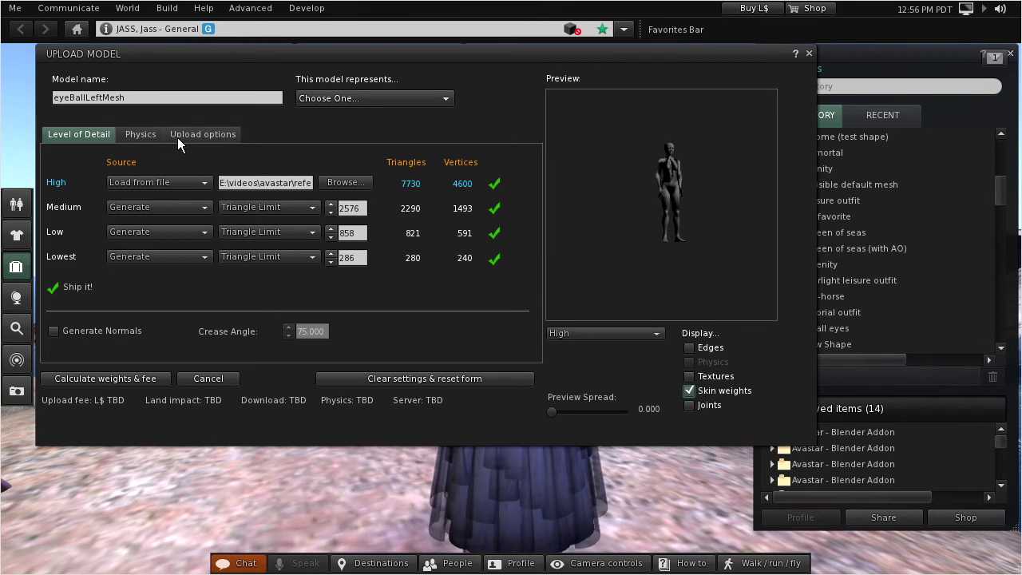
Set the upload options to include skin weight and joint positions.
click(230, 139)
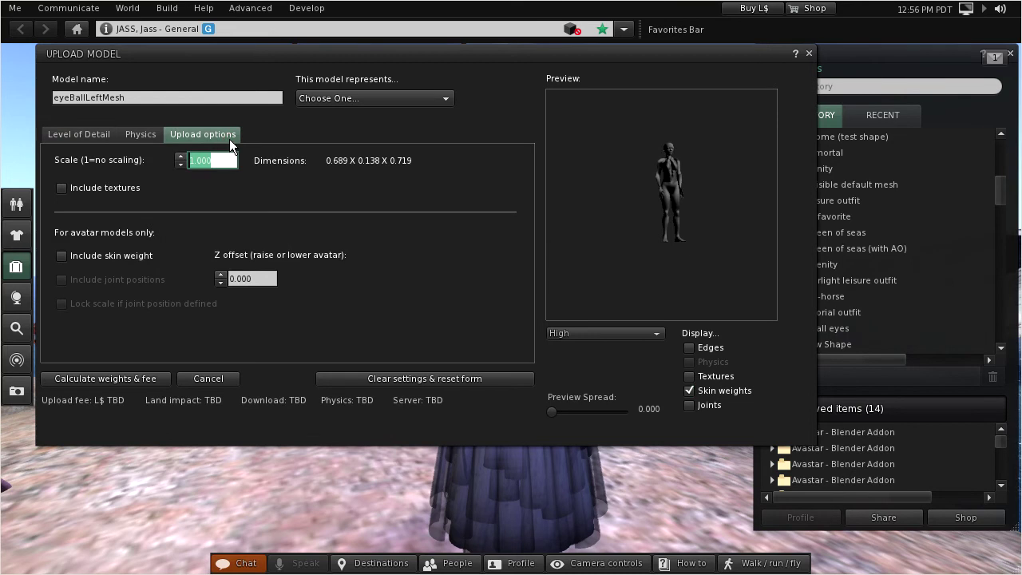
click(62, 257)
click(61, 282)
scroll(662, 271, up, 4)
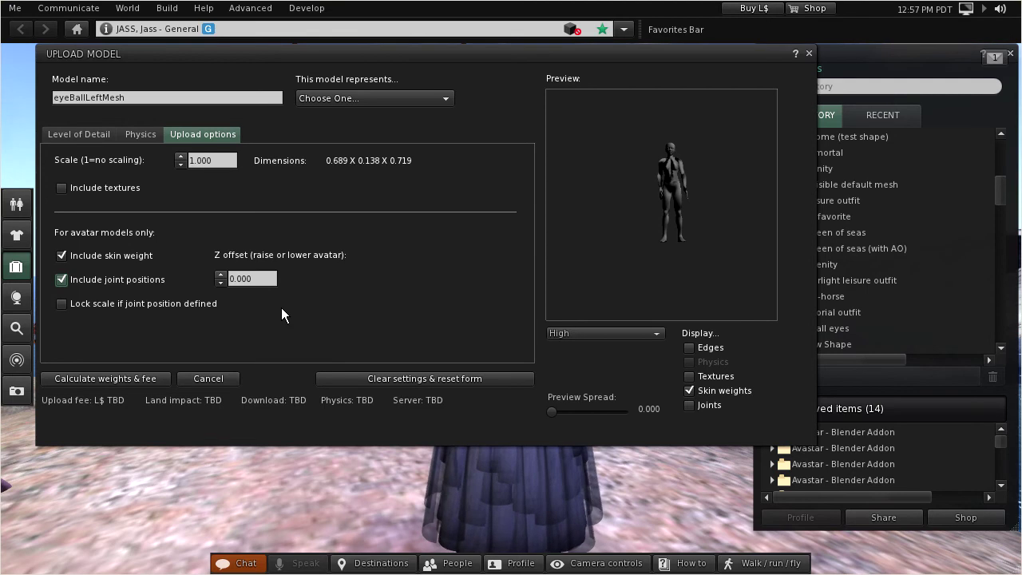
Calculate the model's weights and fee, and upload it to the inventory.
click(152, 378)
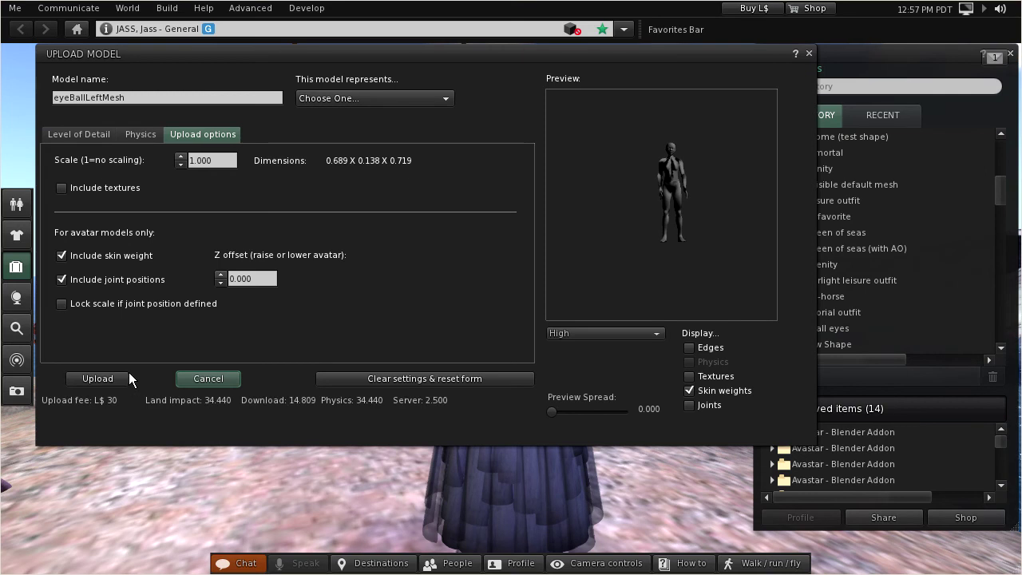
click(121, 378)
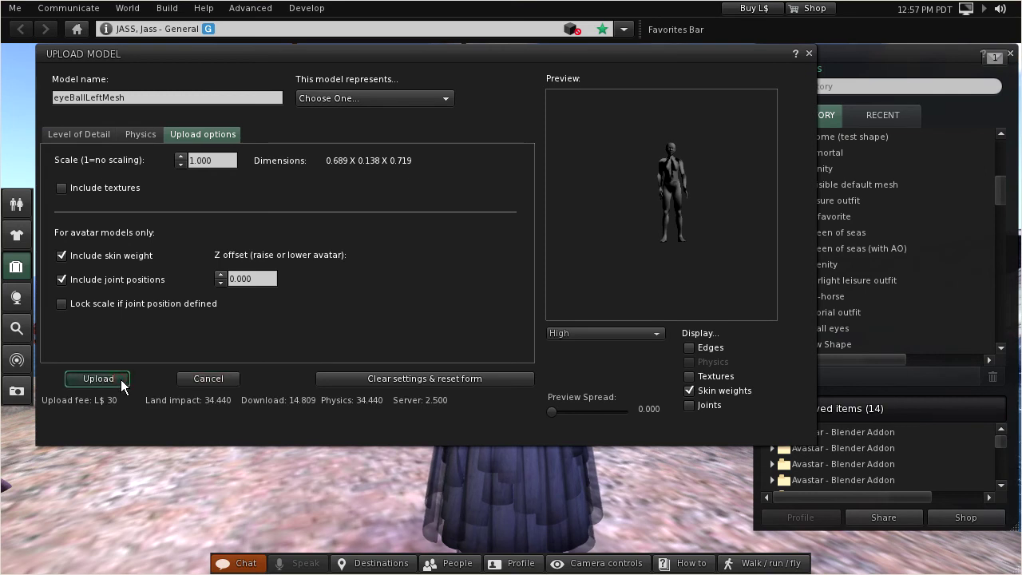
click(98, 378)
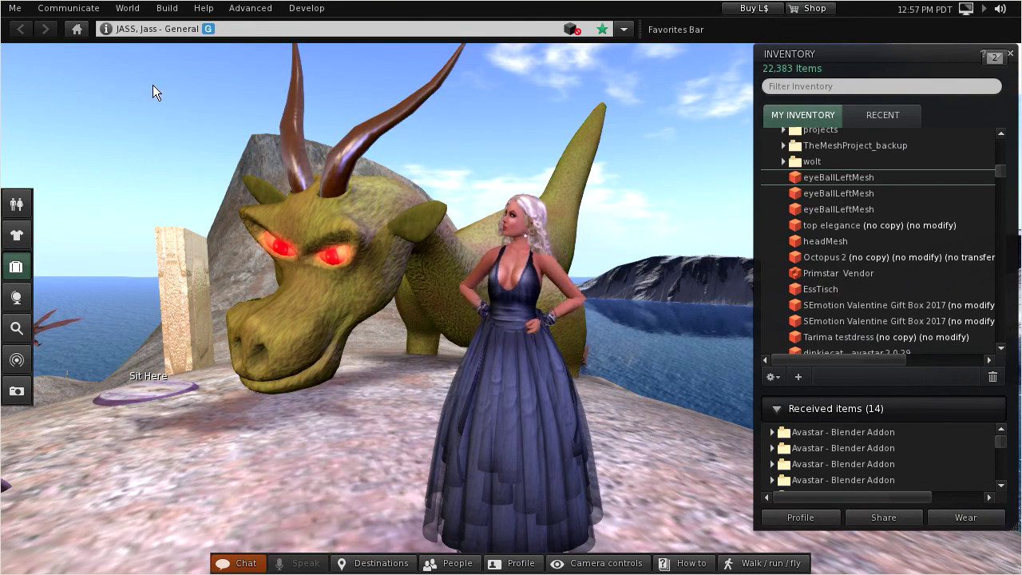
Replace the current outfit with the "invisible default mesh" outfit and close the appearance window.
click(21, 238)
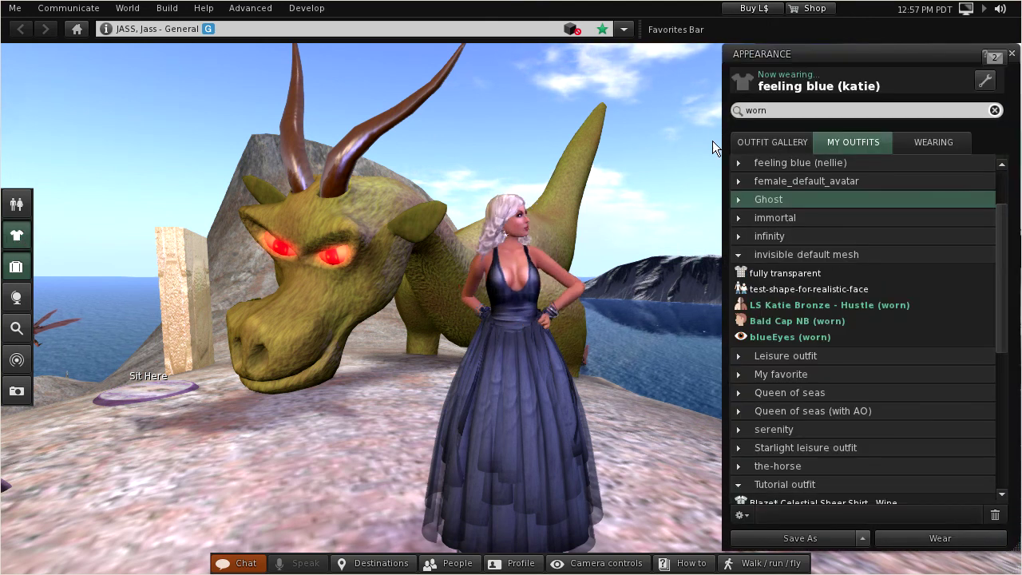
right_click(798, 258)
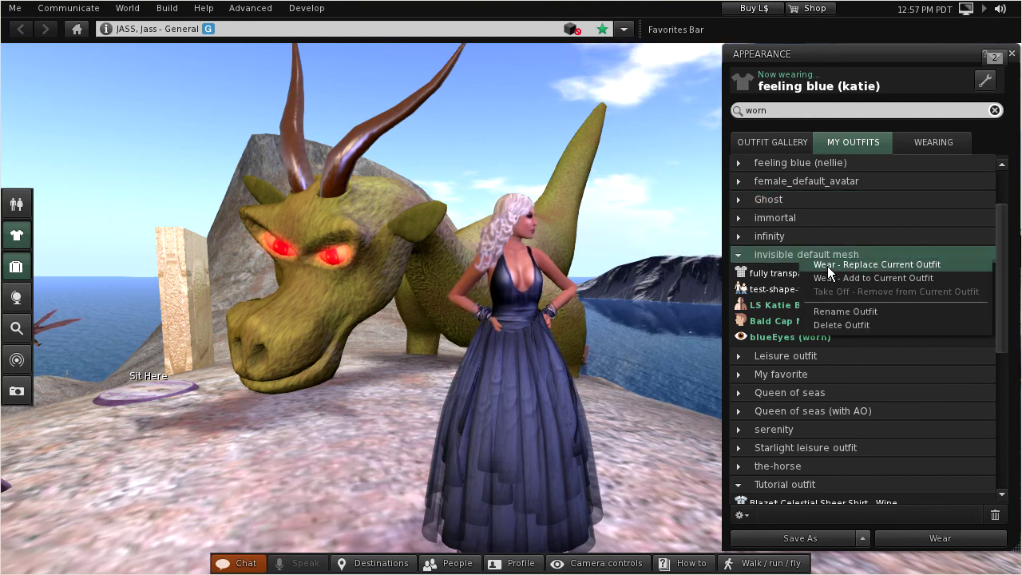
click(828, 263)
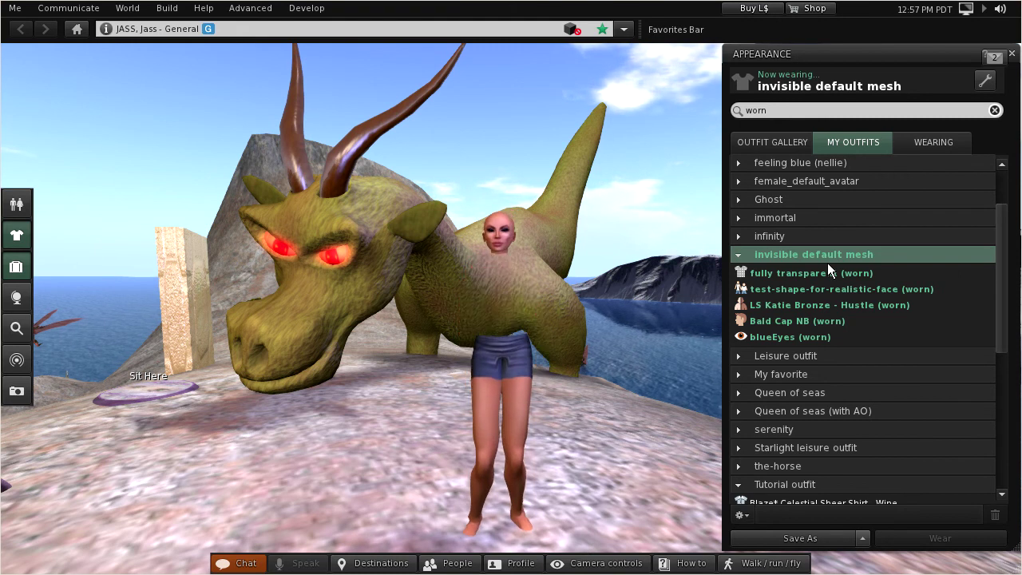
click(1012, 54)
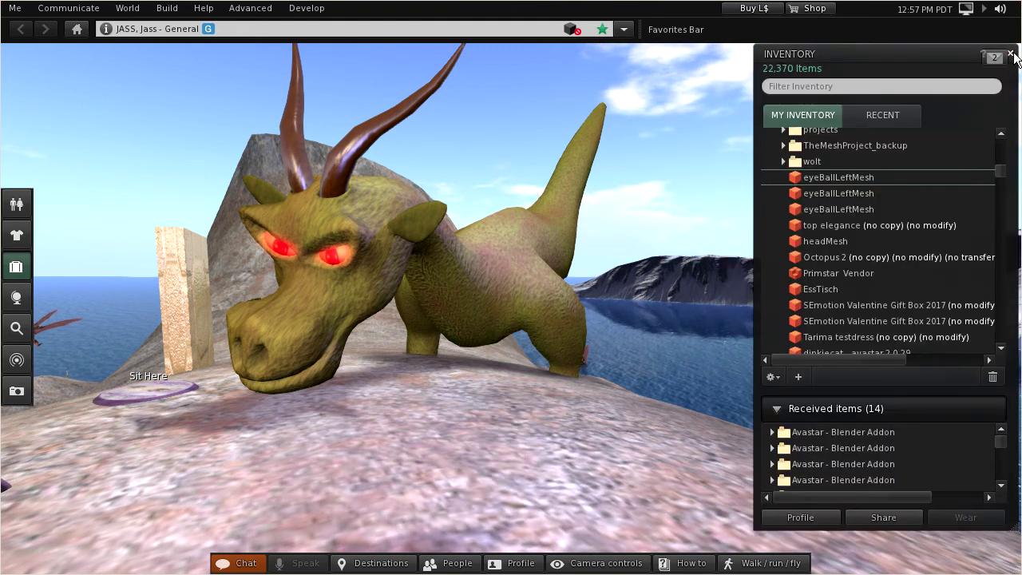
Wear the newly uploaded eyeBallLeftMesh, the first of that name in the inventory.
right_click(856, 180)
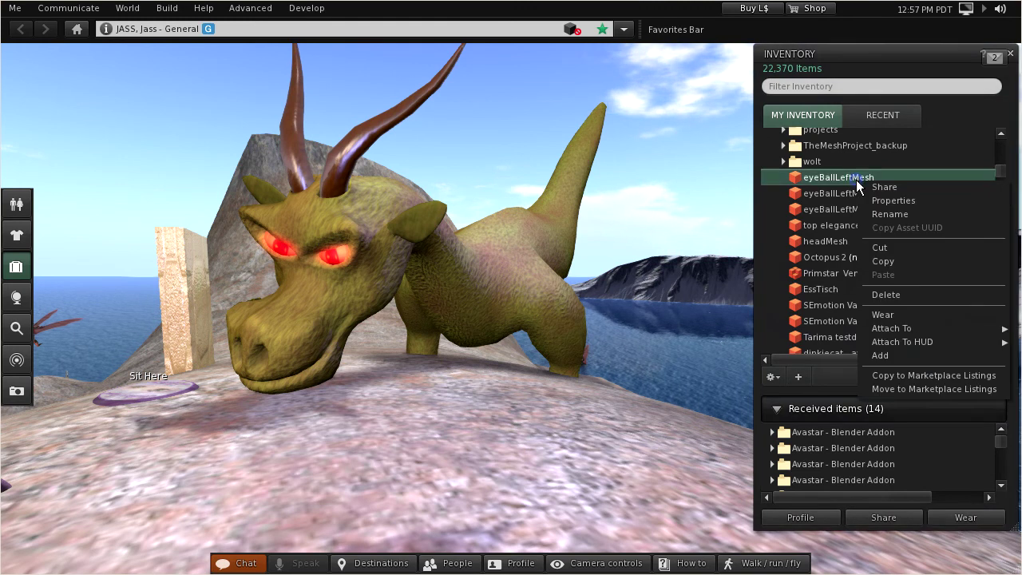
click(879, 315)
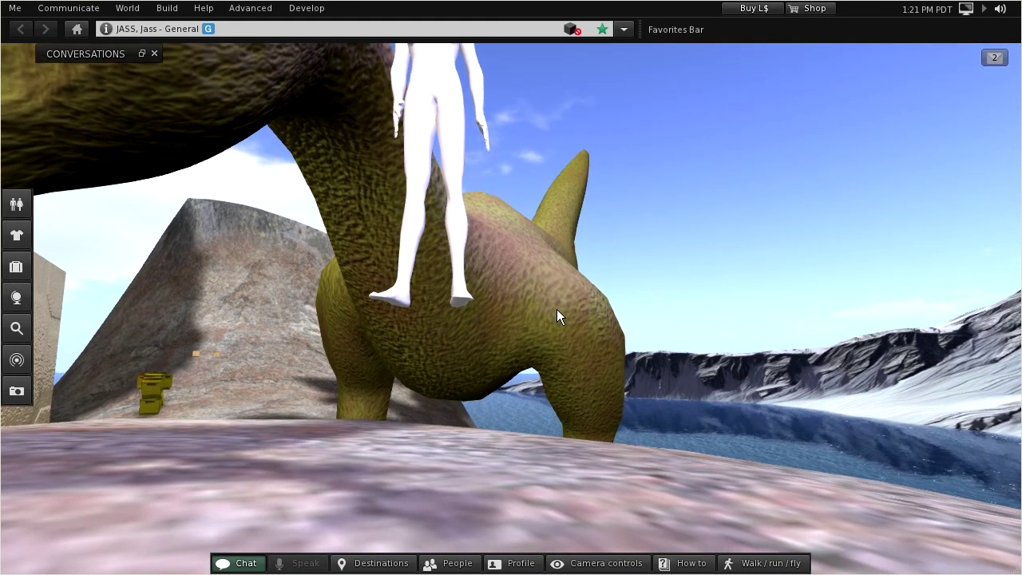
Set the avatar's hover height to about -0.333 so its feet rest on the ground, and close the setting.
right_click(449, 125)
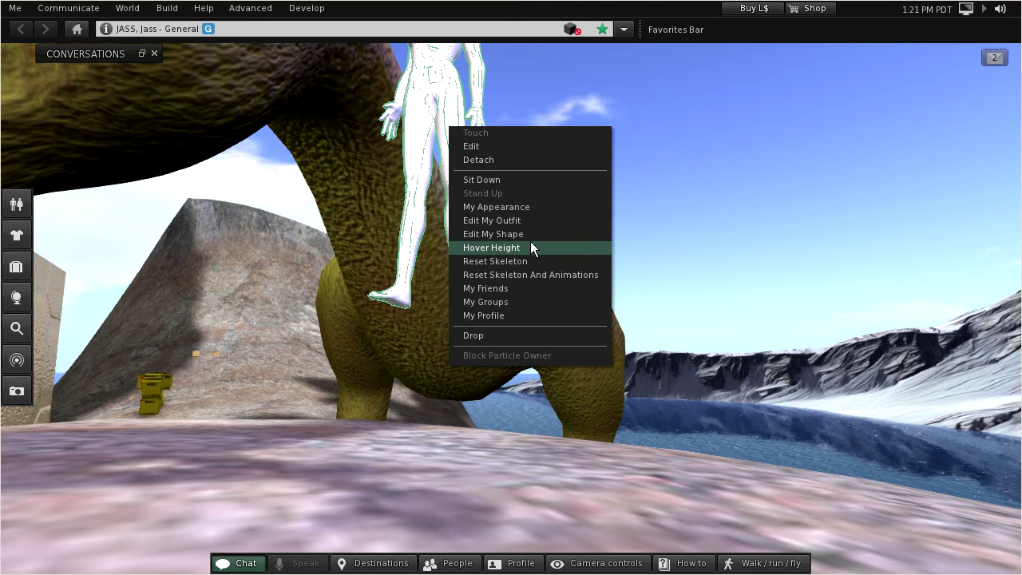
click(532, 246)
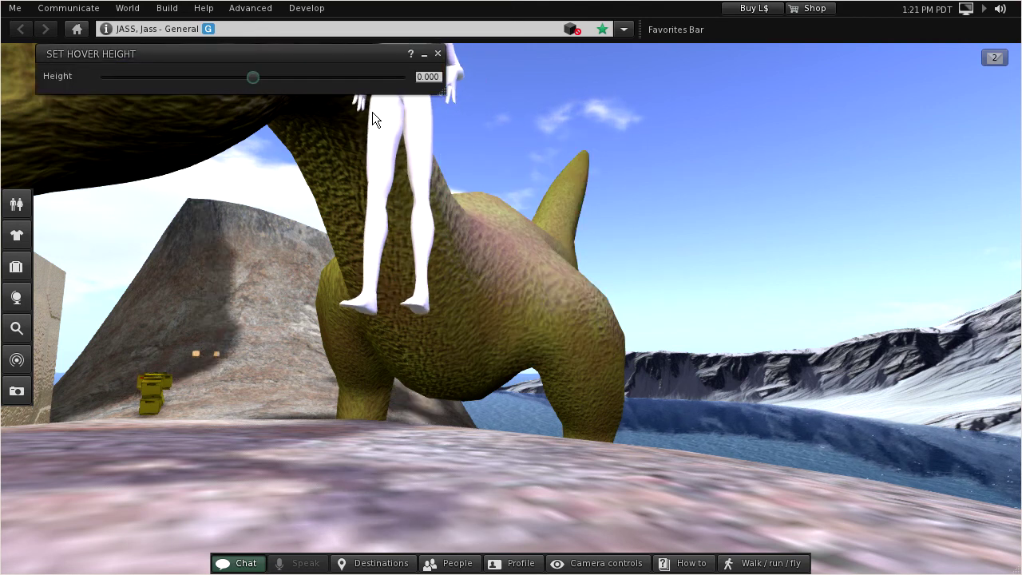
drag(258, 79, 226, 90)
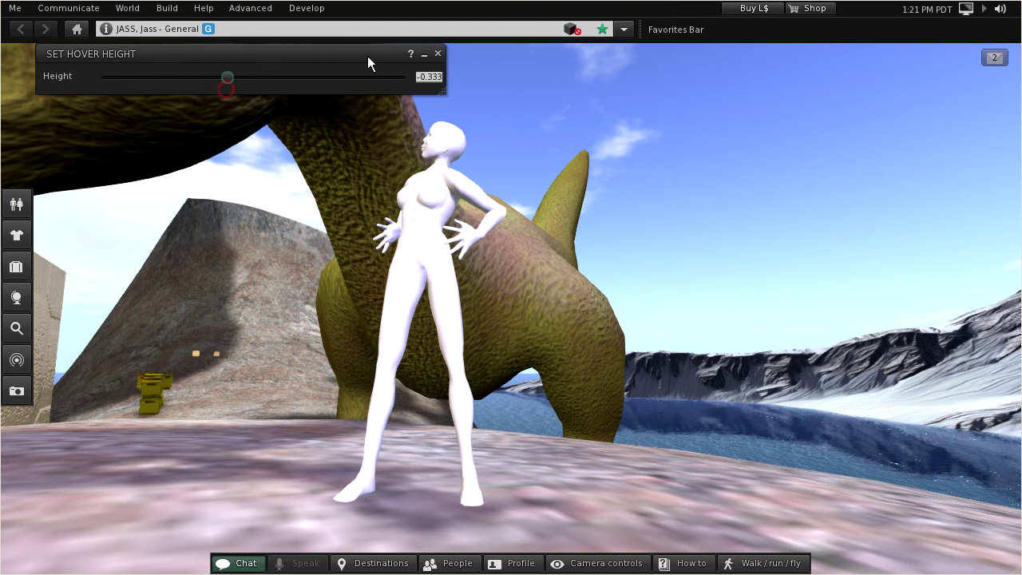
click(437, 53)
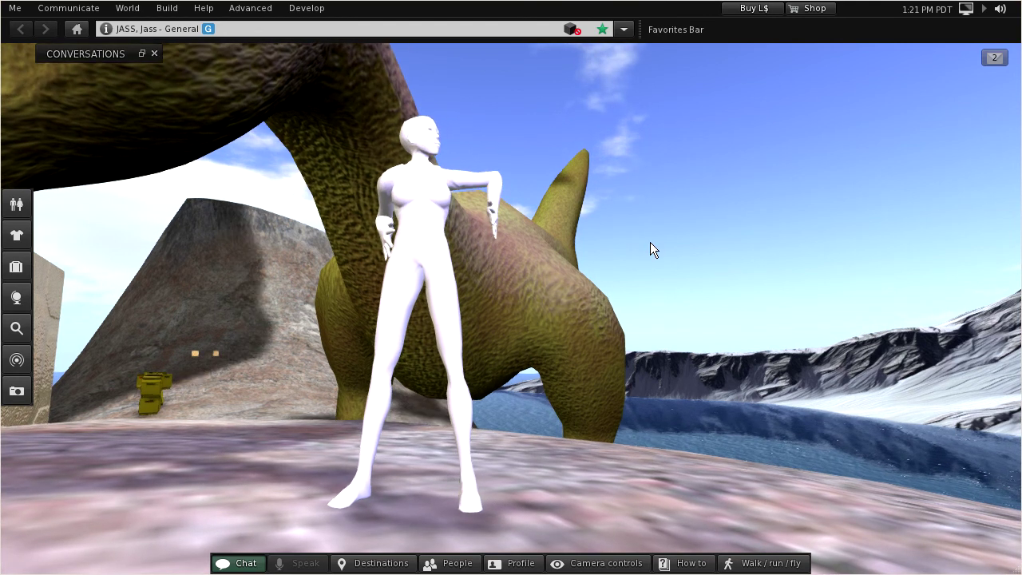